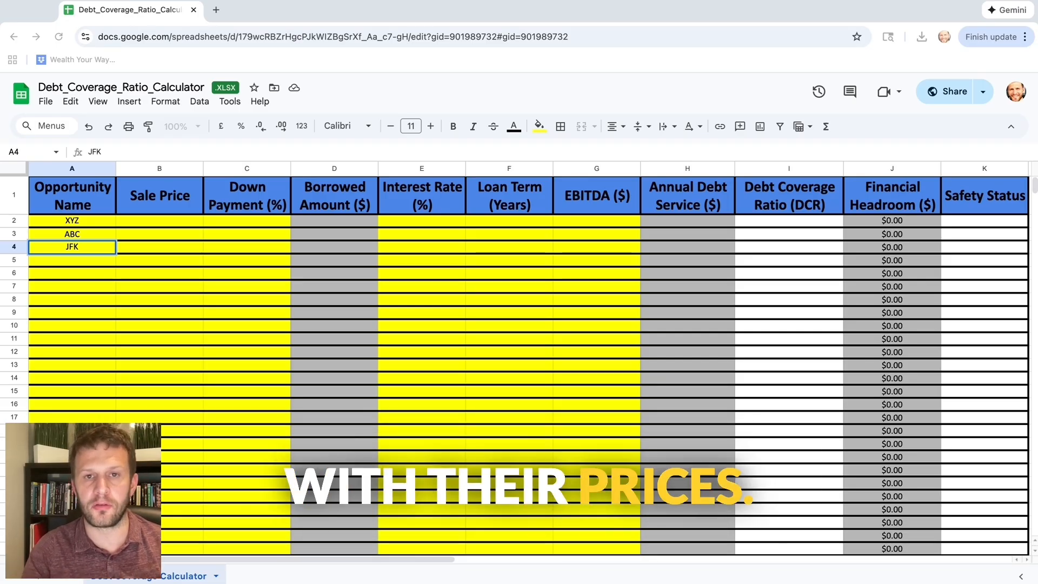
# Enter a sale price of 2,000,000 and a 10% down payment for opportunity XYZ
pyautogui.click(160, 222)
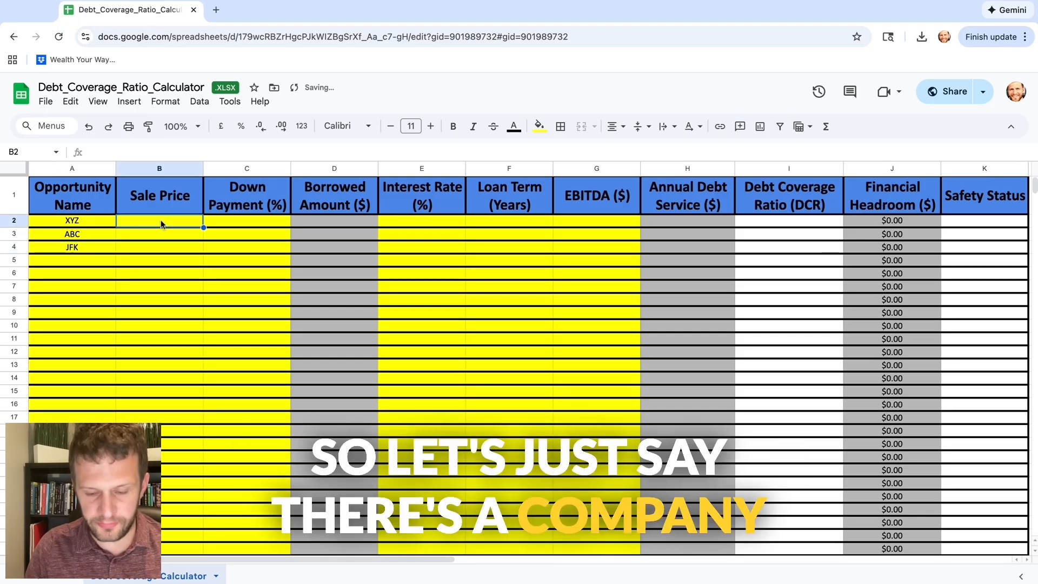
pyautogui.write('2,000,00')
pyautogui.write('0')
pyautogui.press('Tab')
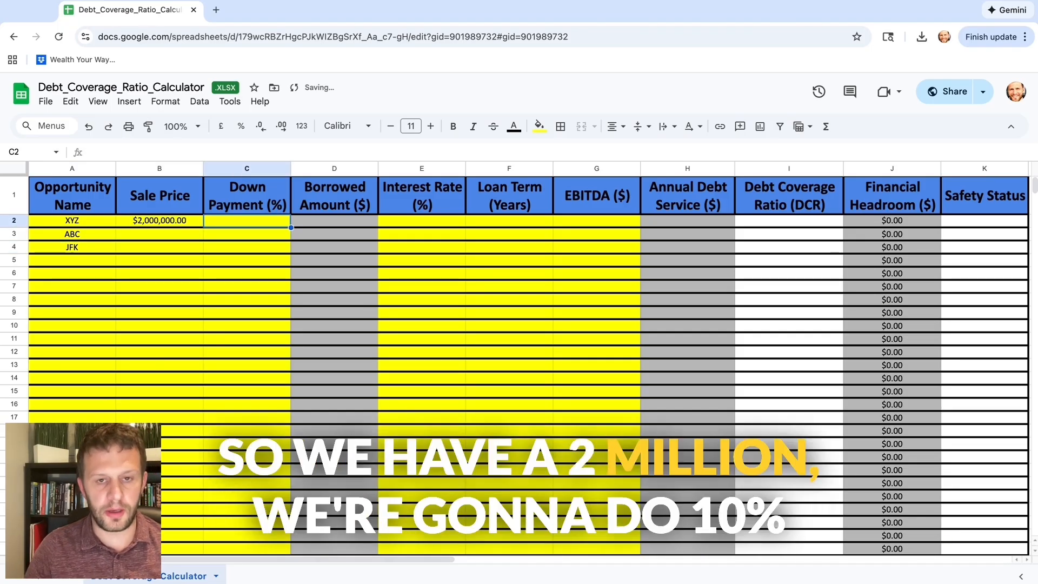
pyautogui.write('10')
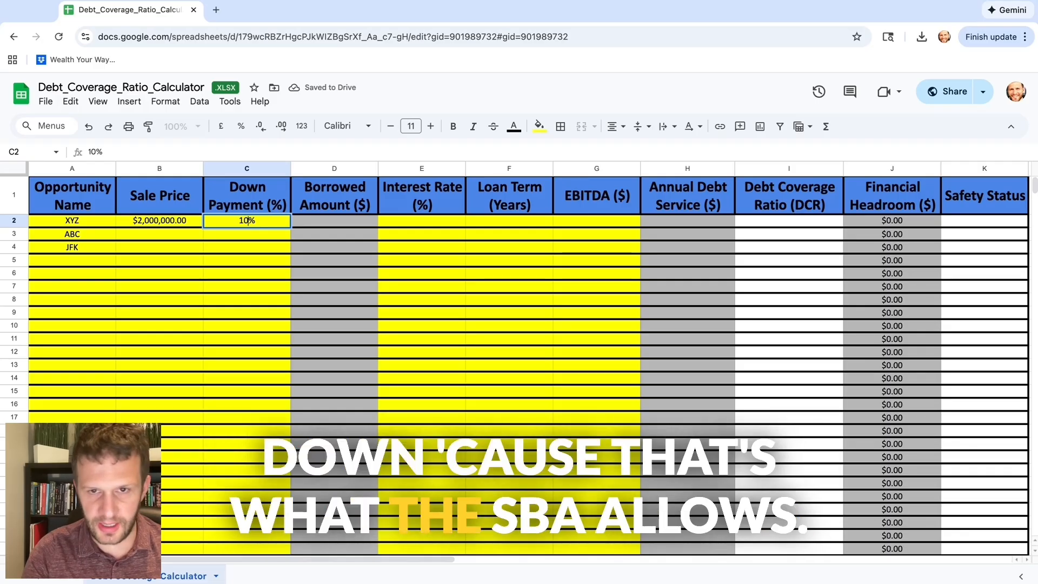
pyautogui.press('Tab')
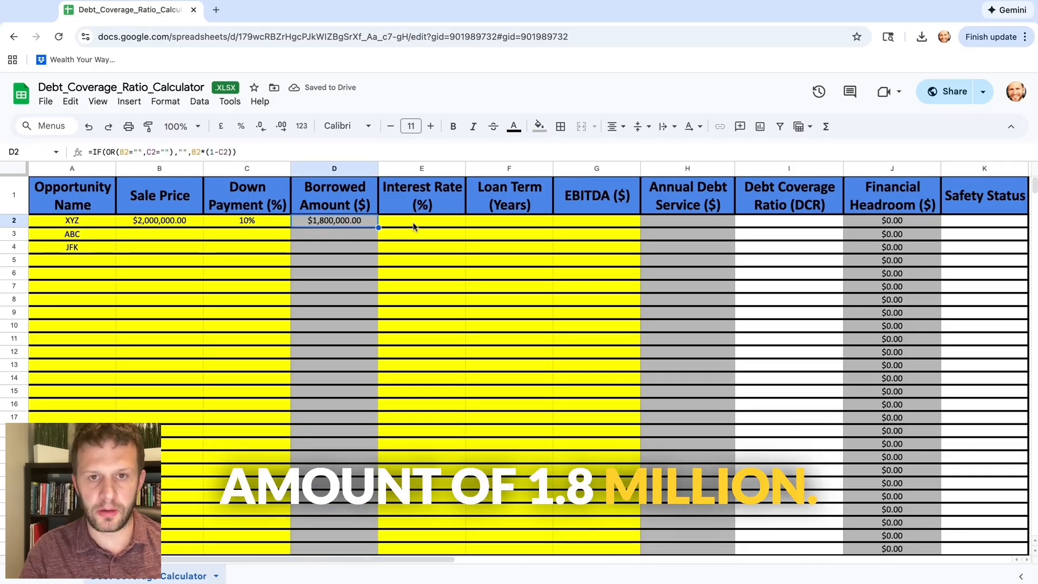
# Fill in XYZ's loan details with a 9% interest rate, a 10-year loan term and an EBITDA of 400,000
pyautogui.click(414, 226)
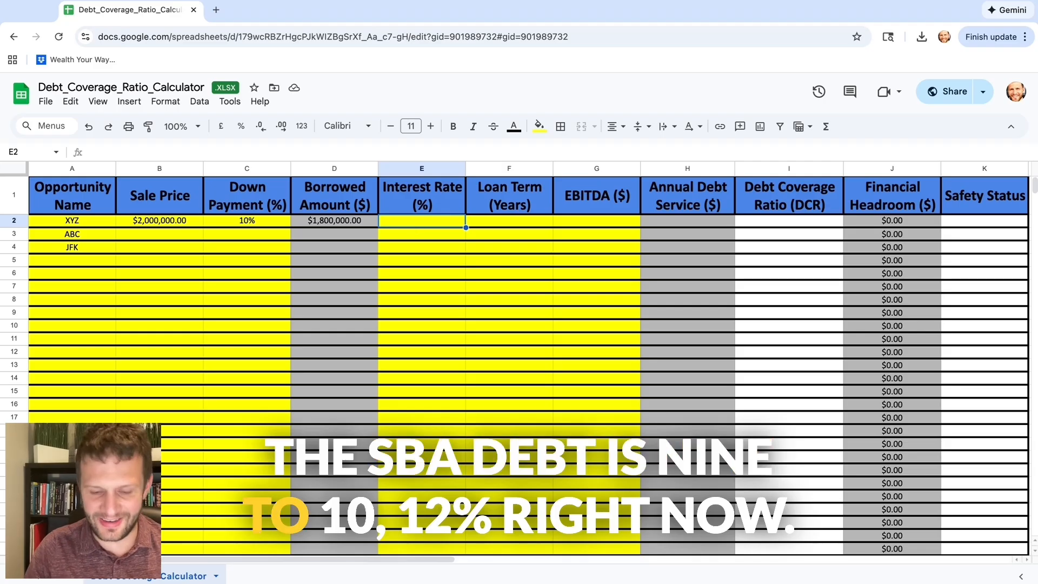
pyautogui.write('9')
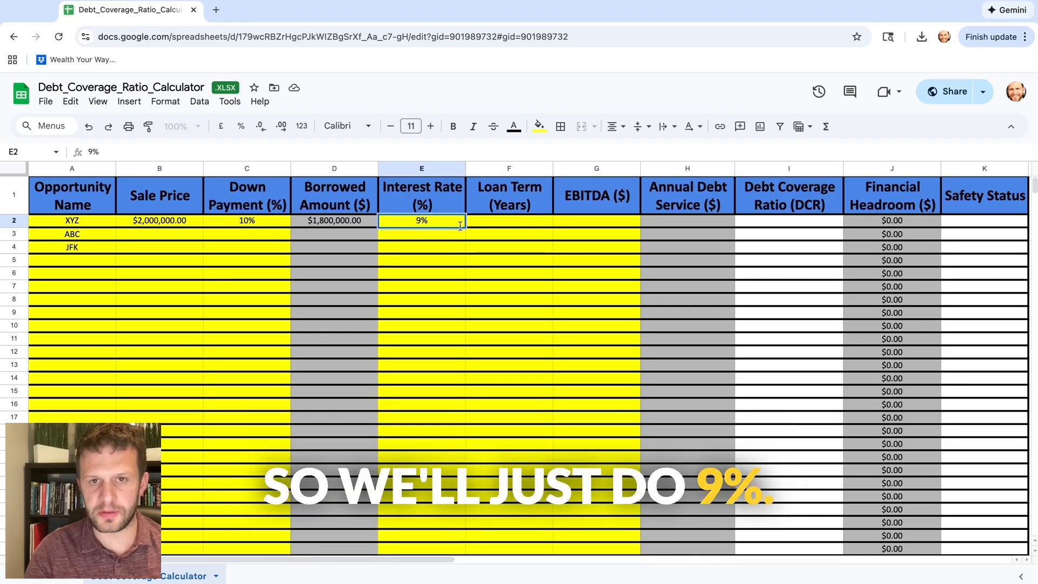
pyautogui.click(514, 222)
pyautogui.write('10')
pyautogui.click(595, 226)
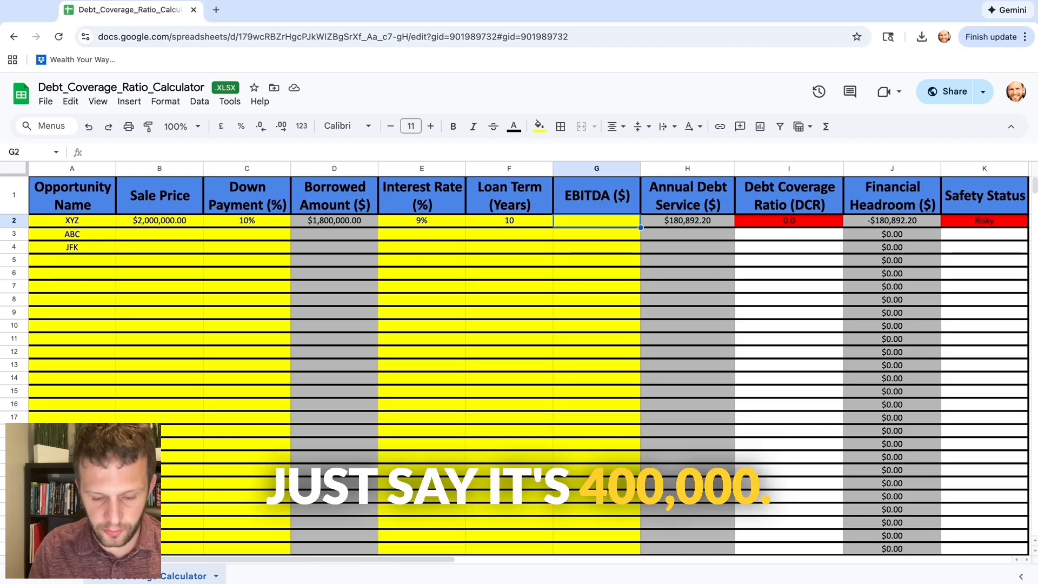
pyautogui.write('400000')
pyautogui.press('Return')
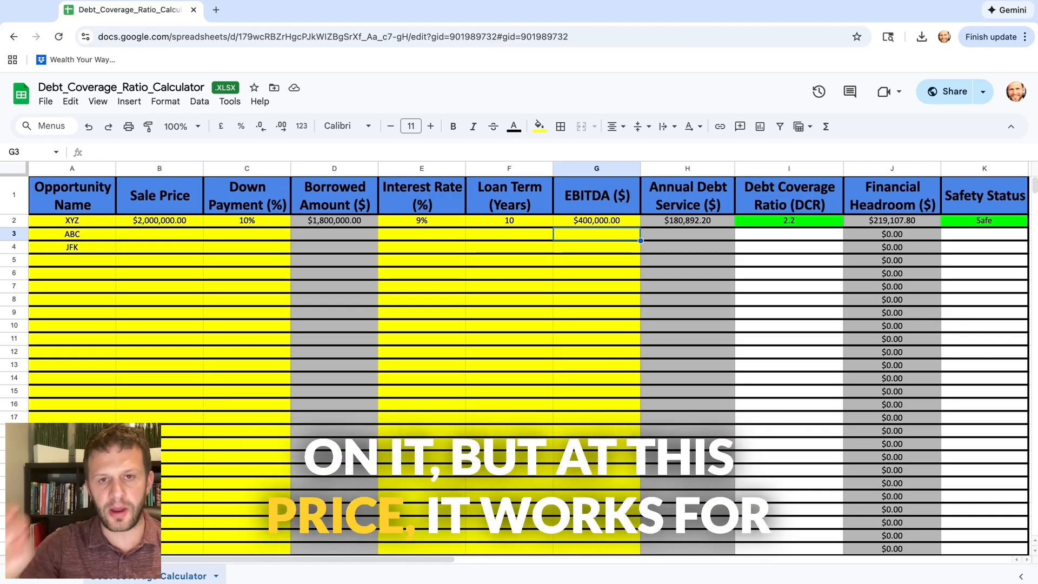
# Enter a sale price of 1,000,000 and a 10% down payment for opportunity ABC
pyautogui.scroll(-1, 920, 254)
pyautogui.hscroll(3, 798, 313)
pyautogui.hscroll(-3, 748, 260)
pyautogui.scroll(-2, 748, 260)
pyautogui.scroll(2, 635, 269)
pyautogui.click(139, 224)
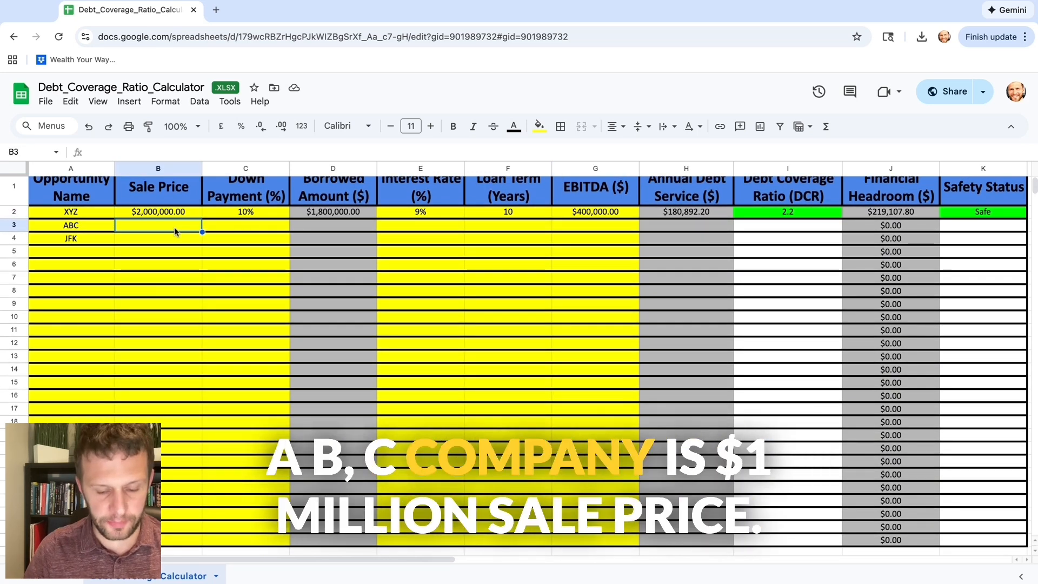
pyautogui.write('1000000')
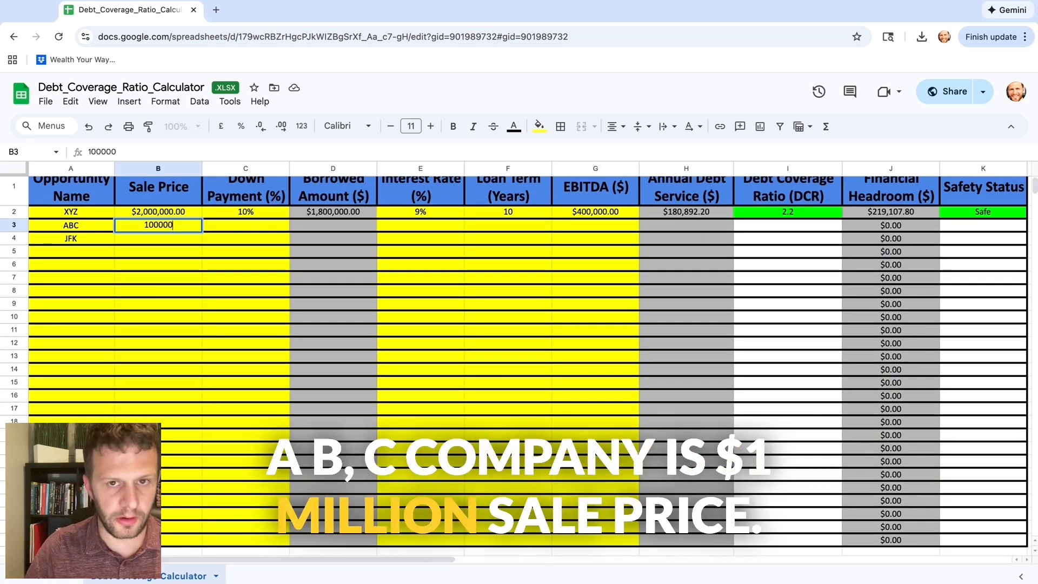
pyautogui.press('Tab')
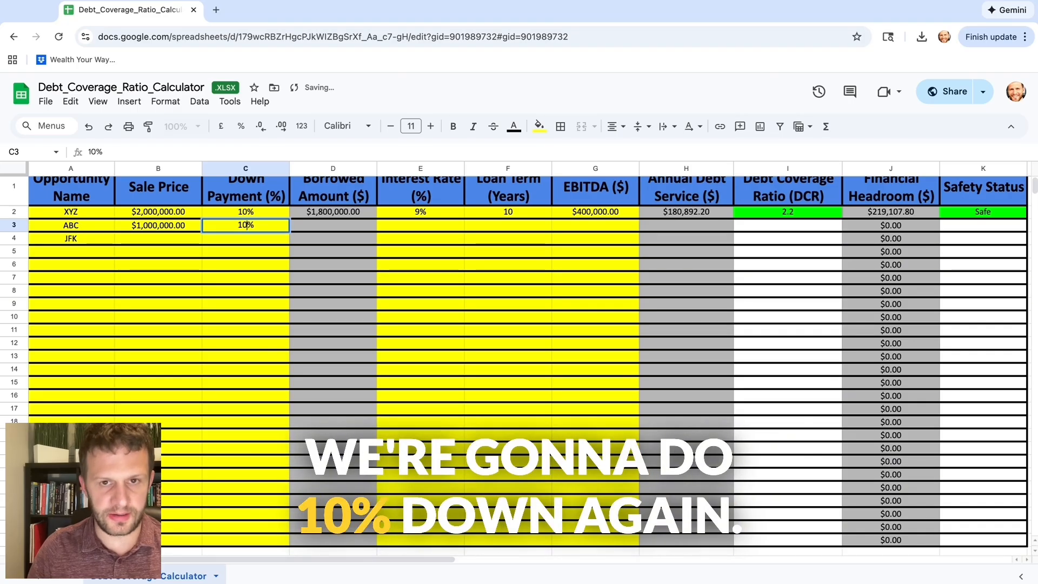
pyautogui.press('Tab')
# Fill in ABC's loan details with a 9% interest rate, a 10-year loan term and an EBITDA of 200,000
pyautogui.write('9')
pyautogui.press('Tab')
pyautogui.write('10')
pyautogui.press('Tab')
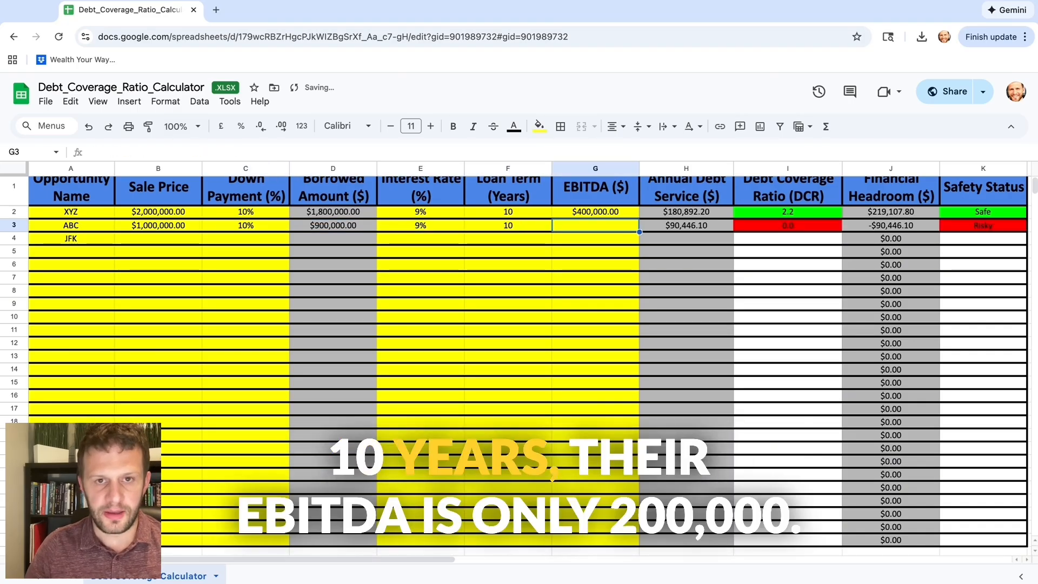
pyautogui.write('200,000')
pyautogui.press('Return')
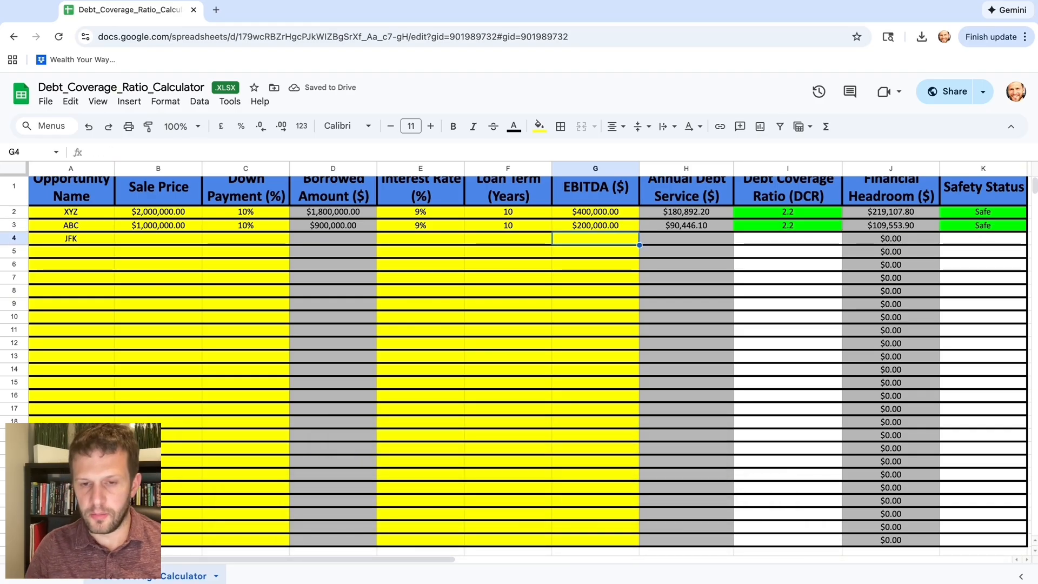
# Change the EBITDA of opportunity ABC to 150,000
pyautogui.press('Up')
pyautogui.write('1')
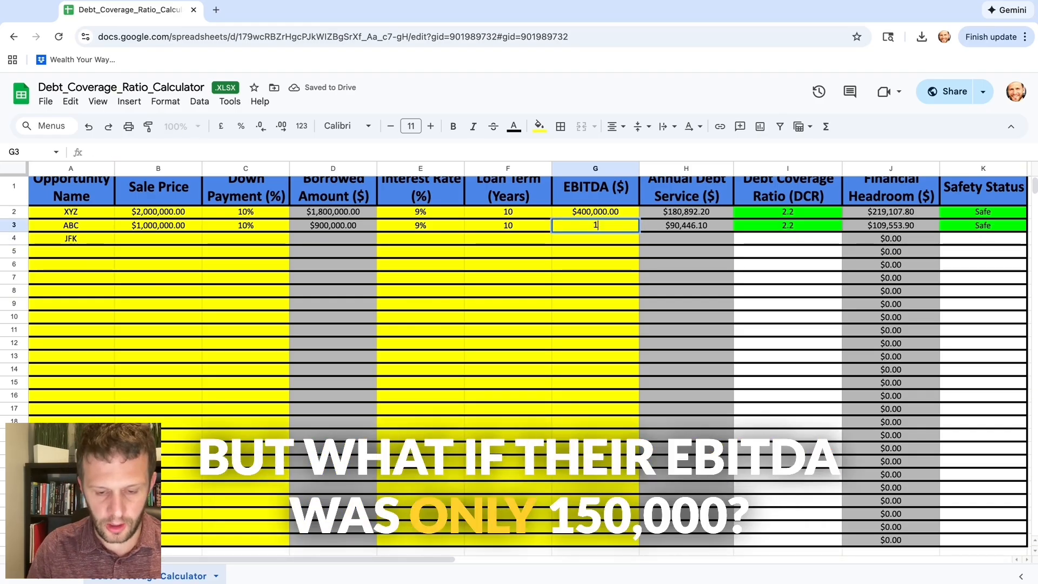
pyautogui.write('50000')
pyautogui.press('Return')
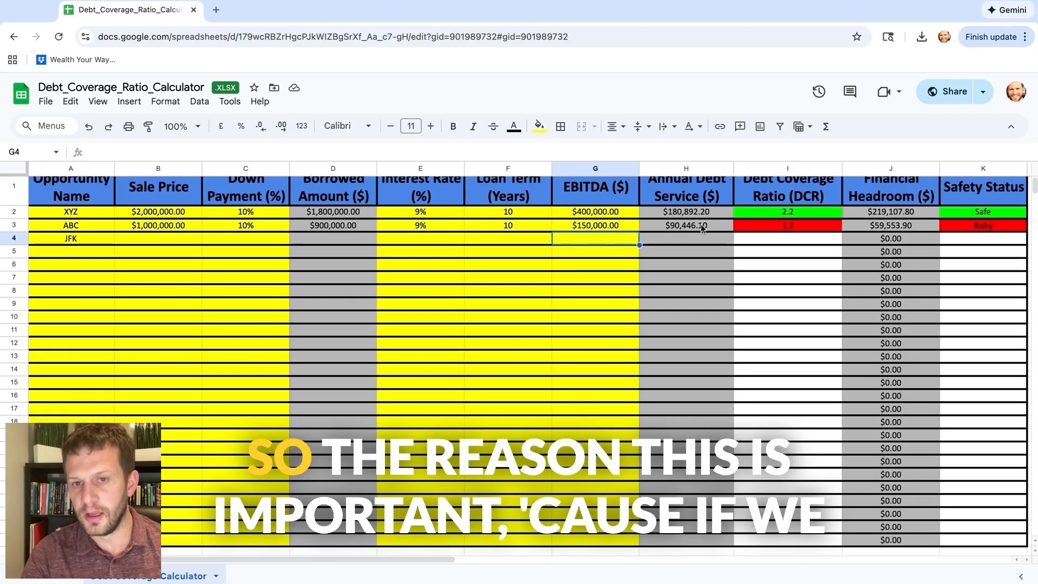
pyautogui.click(559, 228)
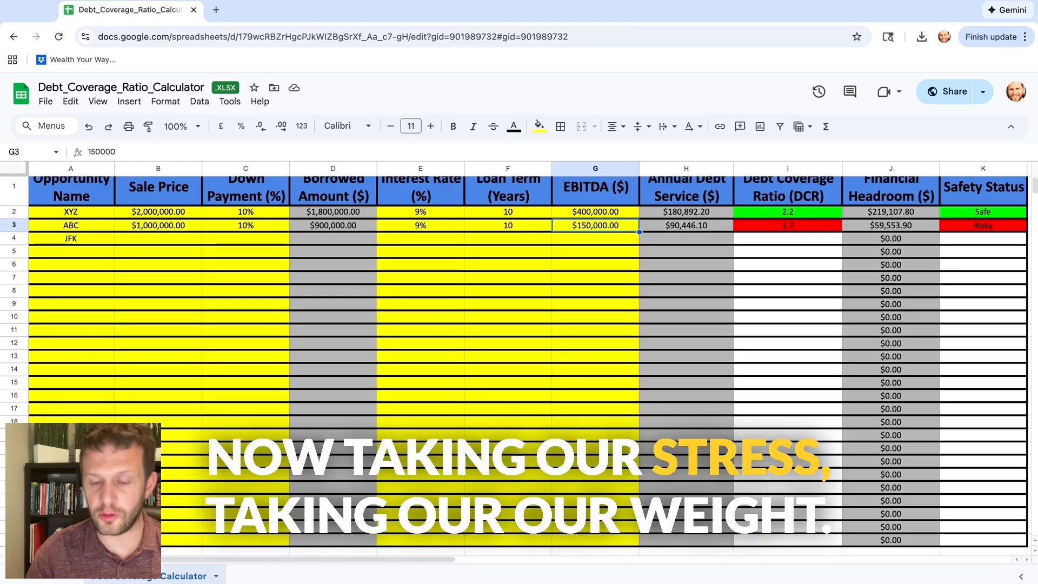
# Enter a sale price of 5,000,000 and a 10% down payment for opportunity JFK
pyautogui.click(174, 242)
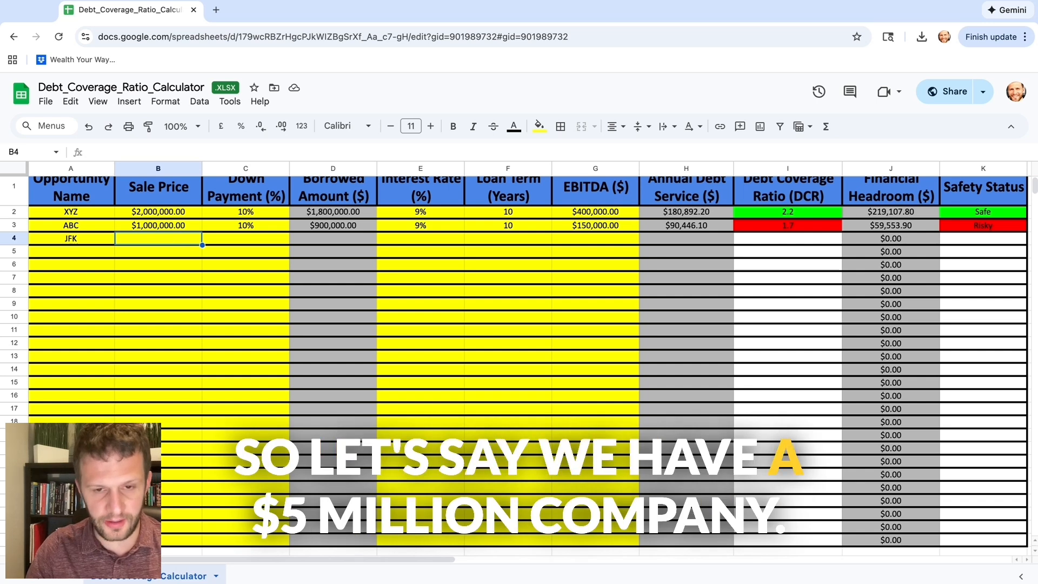
pyautogui.write('5,000,000')
pyautogui.press('Tab')
pyautogui.write('10')
pyautogui.press('Tab')
pyautogui.press('Tab')
# Fill in JFK's loan details with a 9% interest rate, a 10-year loan term and an EBITDA of 800,000
pyautogui.write('9')
pyautogui.press('Tab')
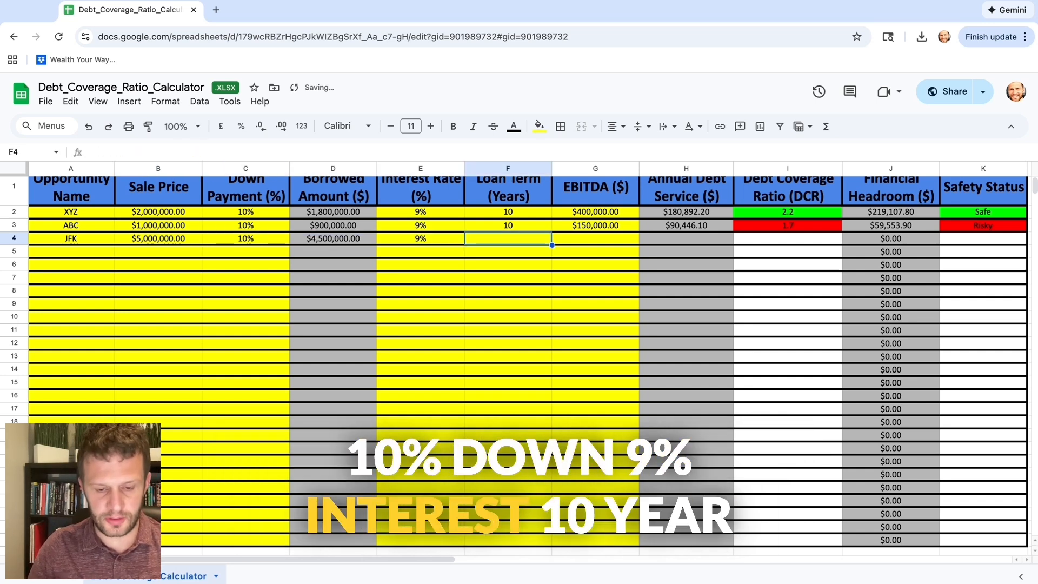
pyautogui.write('10')
pyautogui.press('Tab')
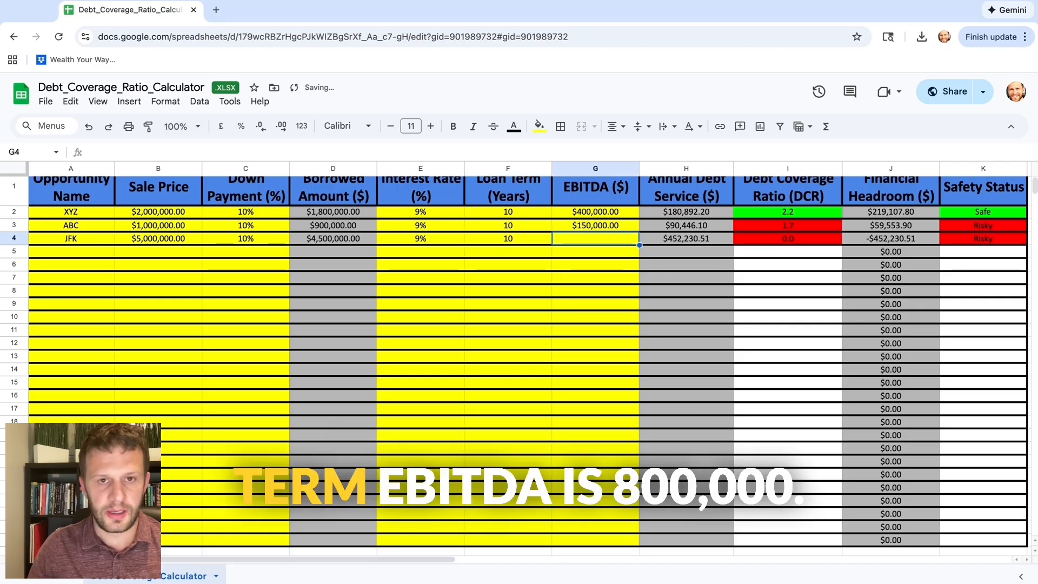
pyautogui.write('800,0')
pyautogui.write('00')
pyautogui.click(687, 252)
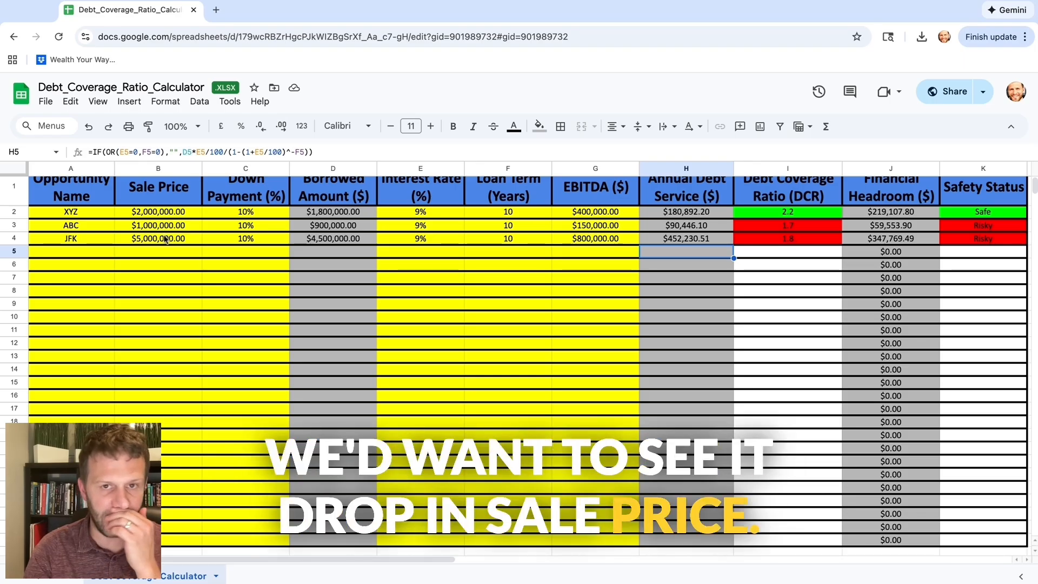
# Lower the sale price of opportunity JFK to 4,500,000
pyautogui.click(170, 243)
pyautogui.write('4500000')
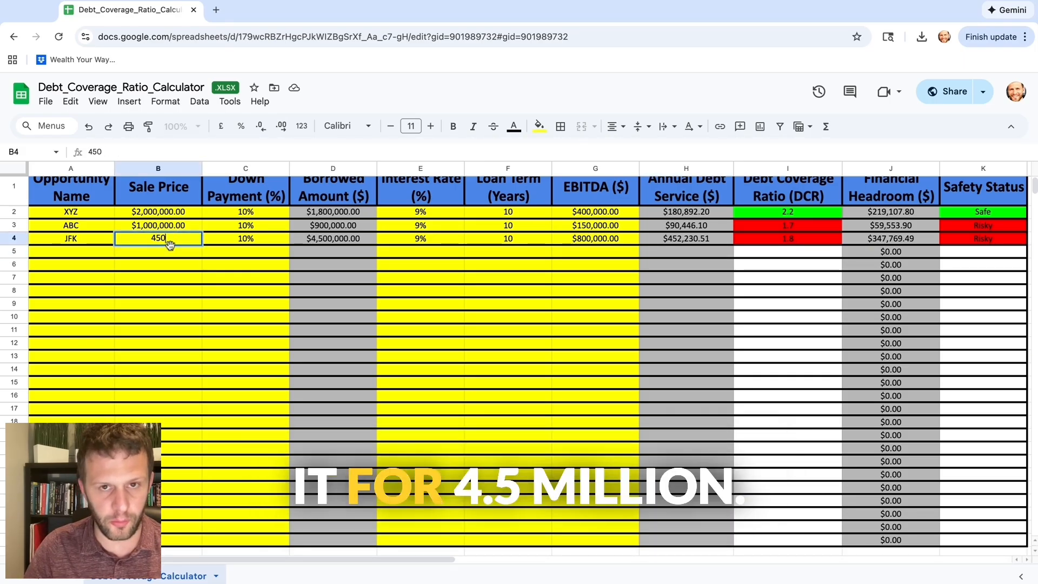
pyautogui.press('Return')
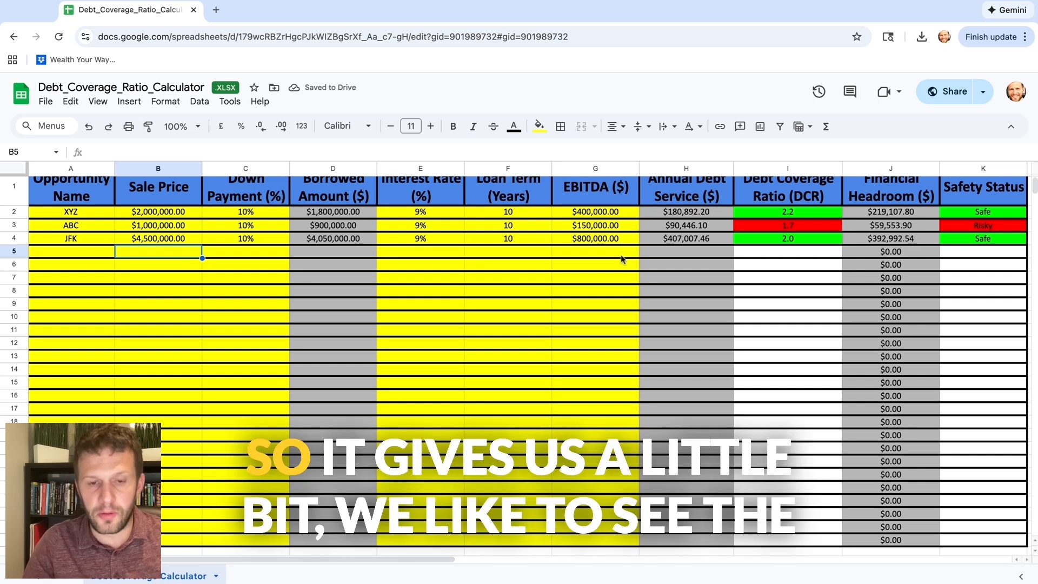